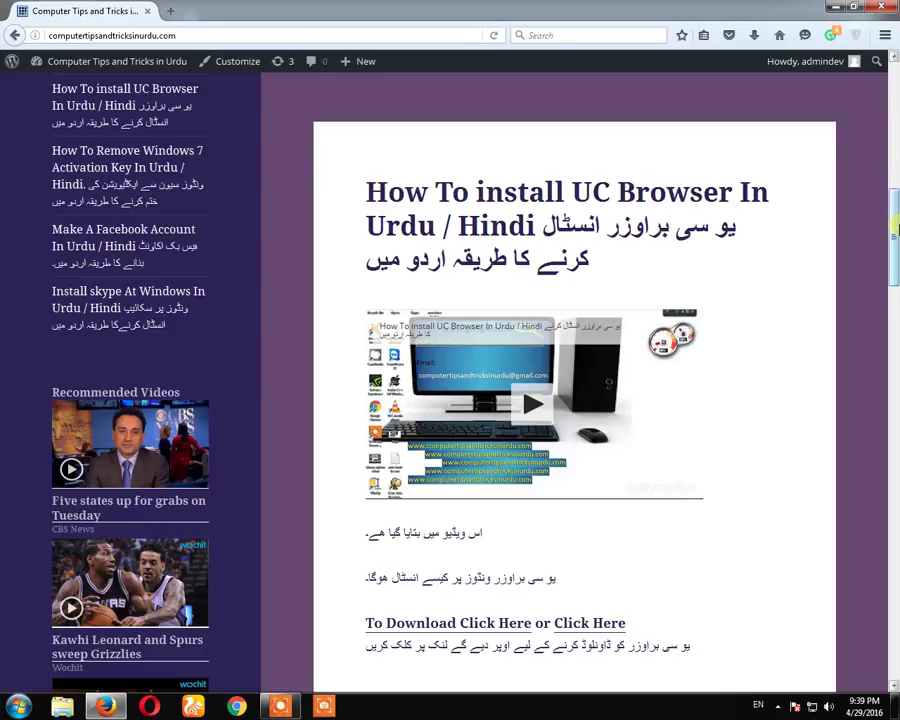
Step: Open YouTube in a new browser tab and go to its sign-in page
left_click(181, 9)
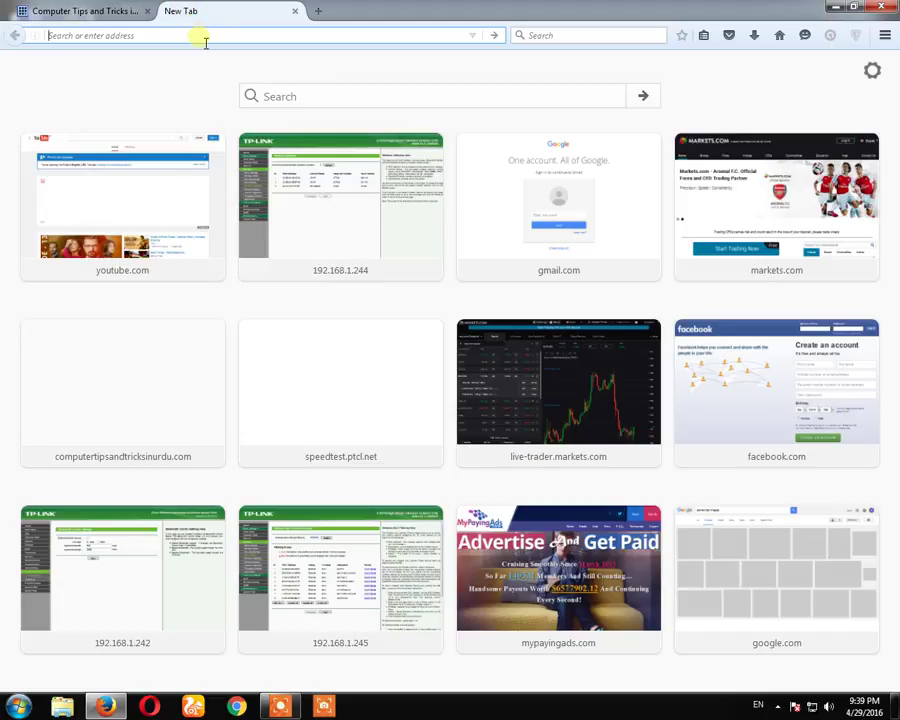
type("you")
key("Return")
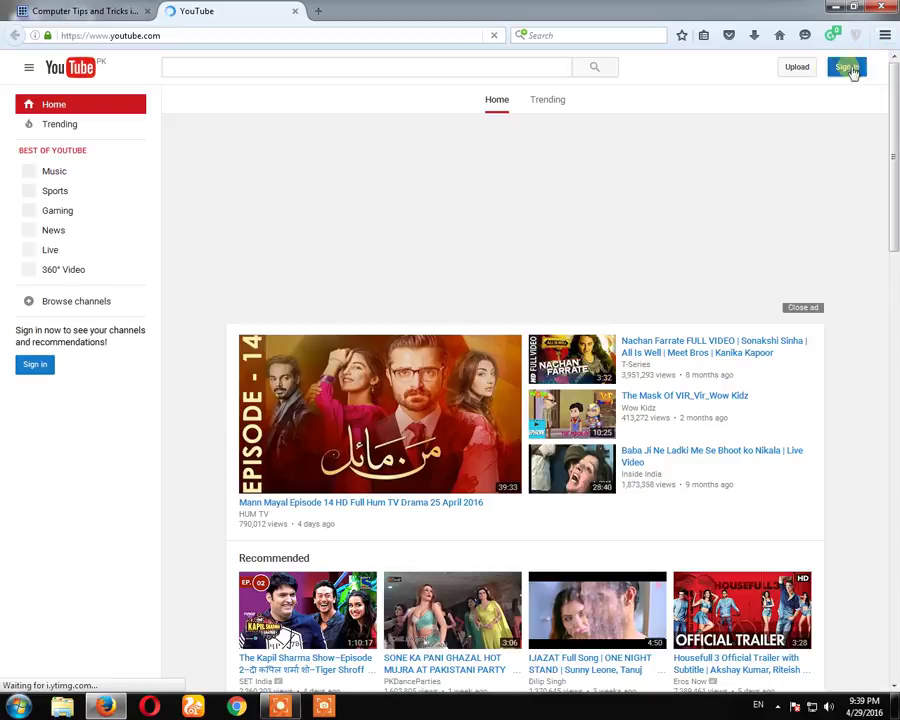
left_click(856, 75)
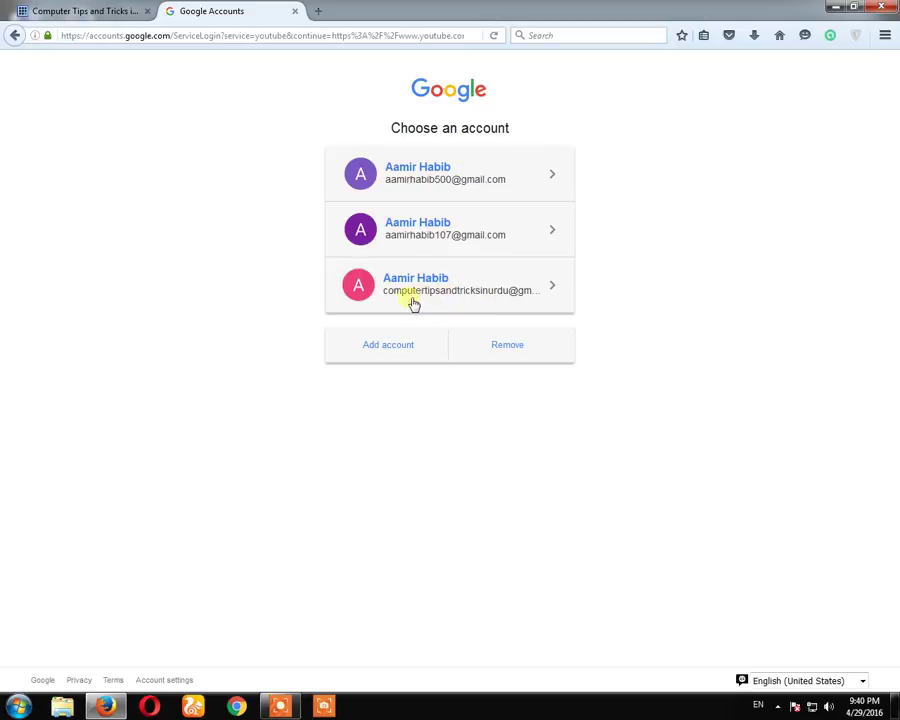
left_click(76, 16)
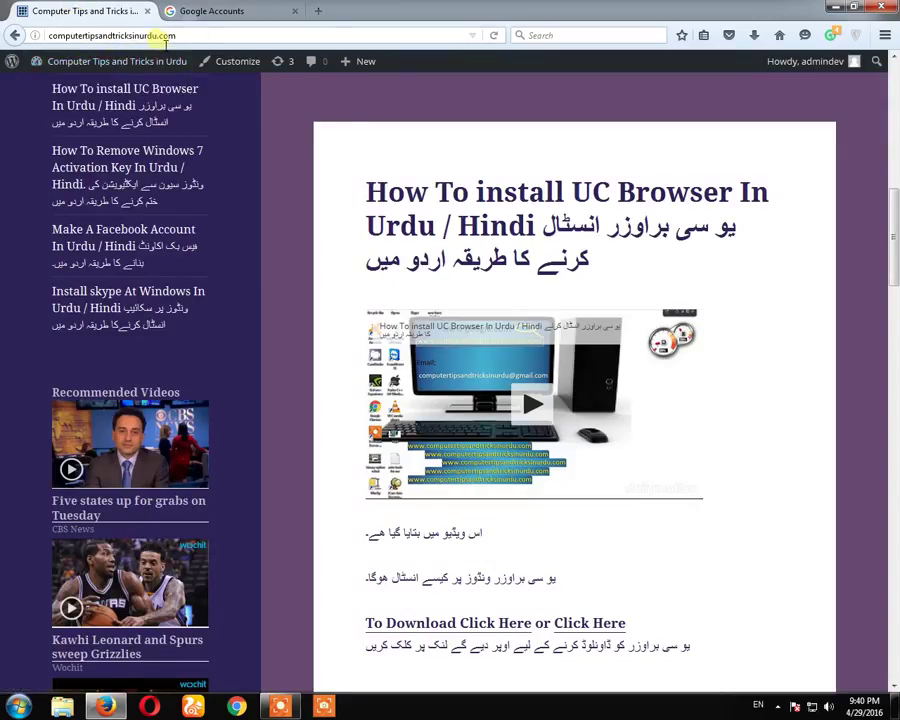
mouse_move(895, 236)
left_mouse_down()
mouse_move(896, 429)
mouse_move(896, 236)
left_mouse_up()
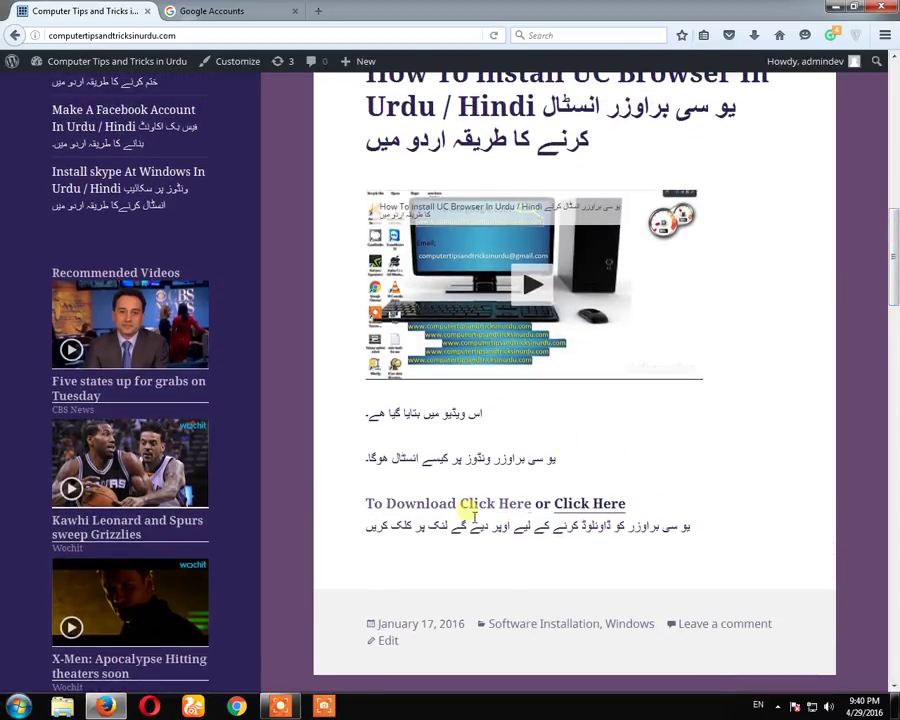
left_click(208, 11)
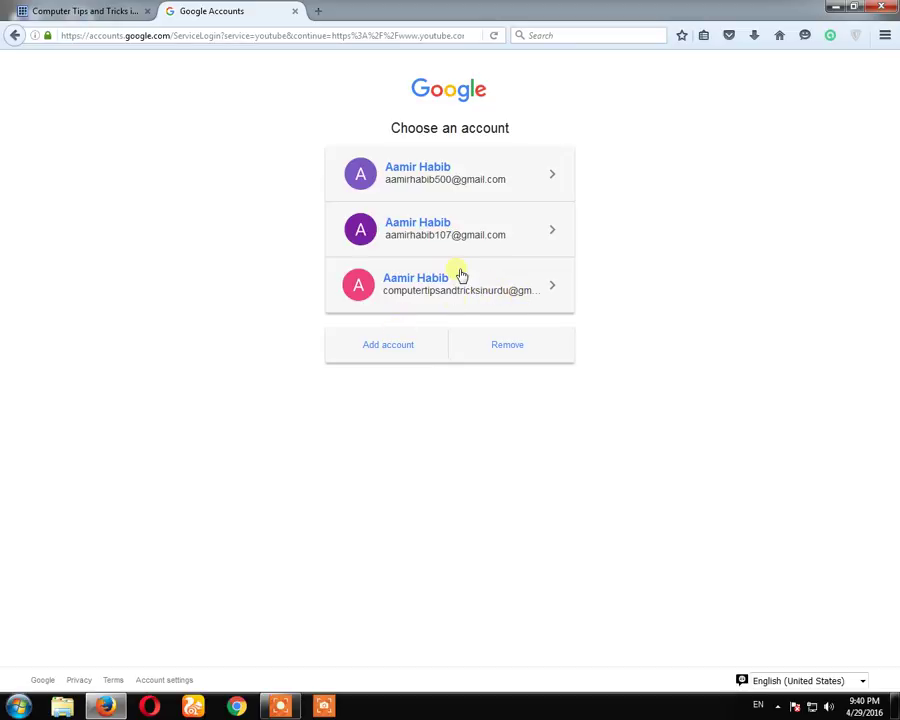
Step: Sign in to YouTube with the third listed Google account and have ByteFence remove the detected risk
left_click(461, 276)
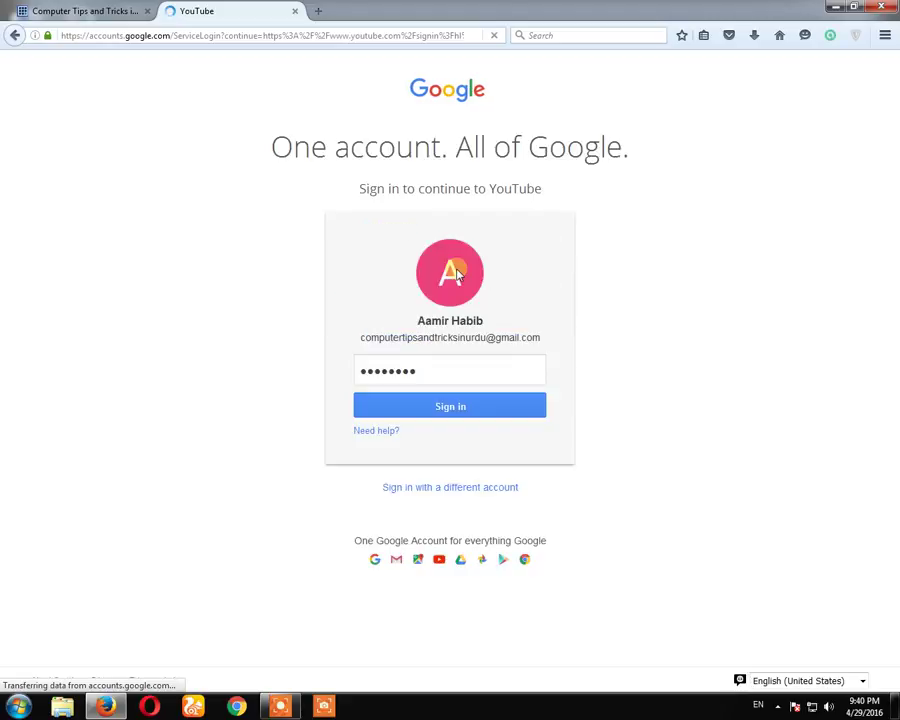
left_click(452, 407)
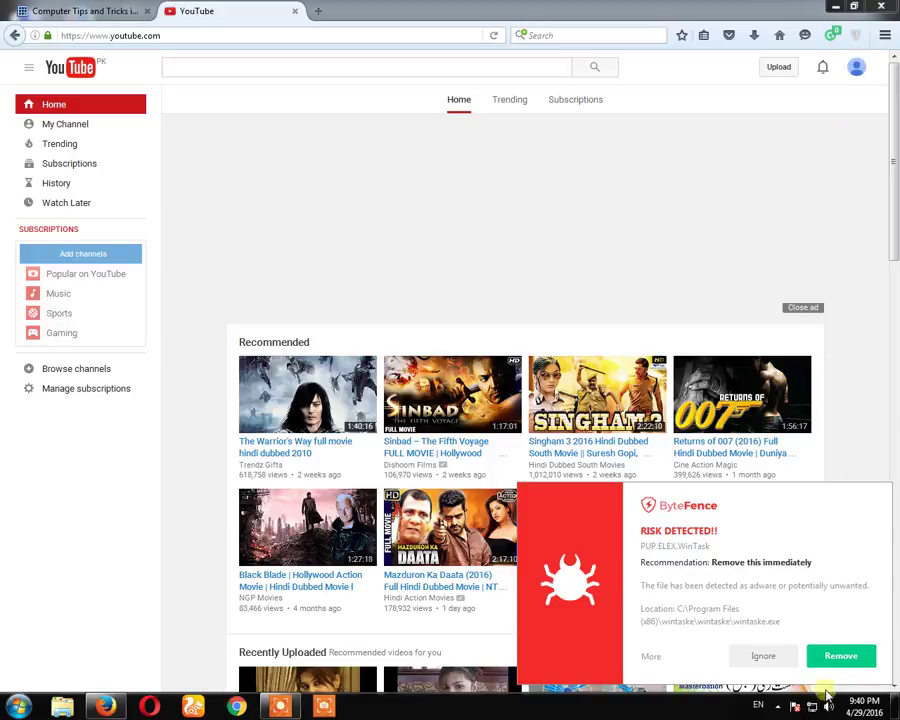
left_click(845, 652)
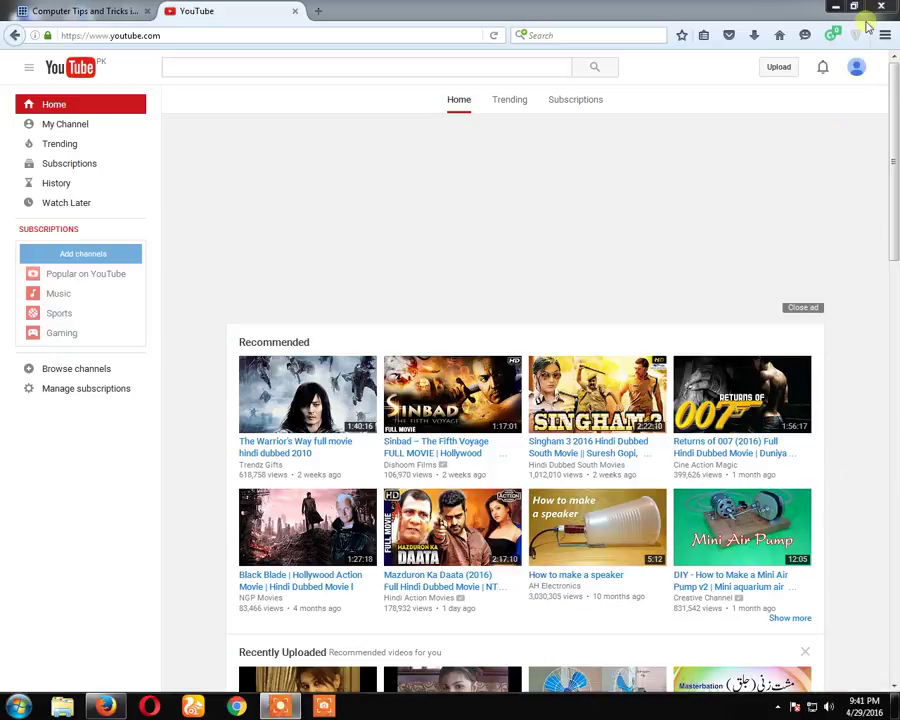
Step: Open the YouTube account settings and view the account's additional features
left_click(860, 69)
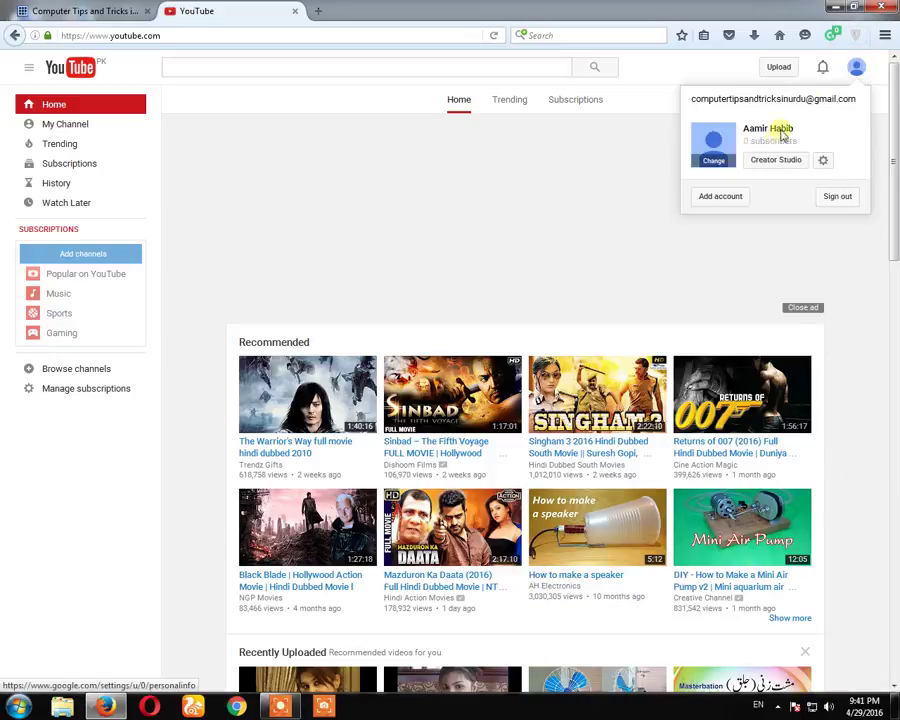
left_click(826, 163)
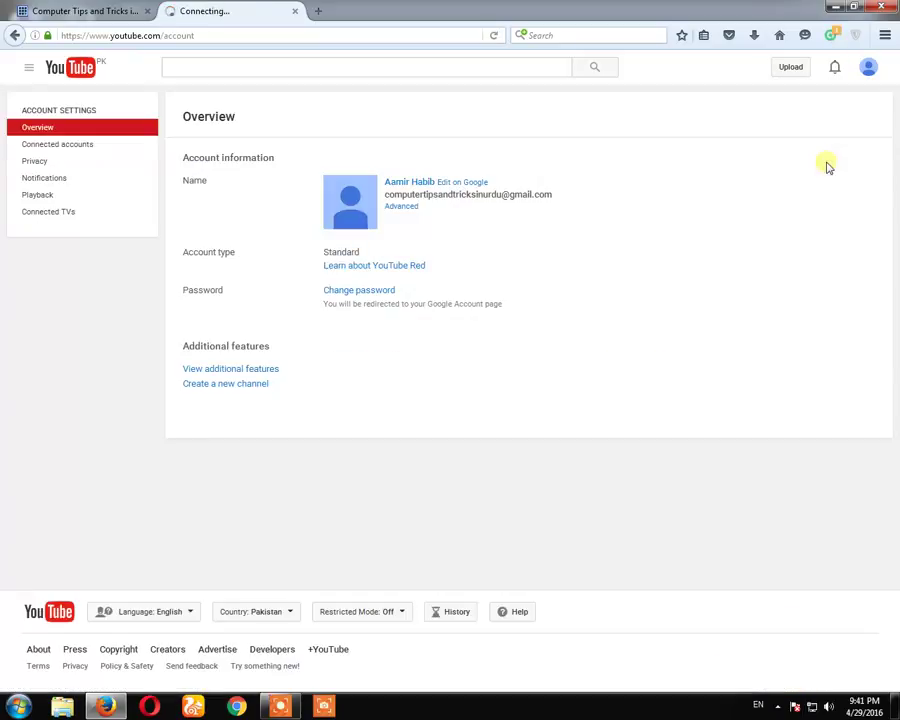
left_click(249, 370)
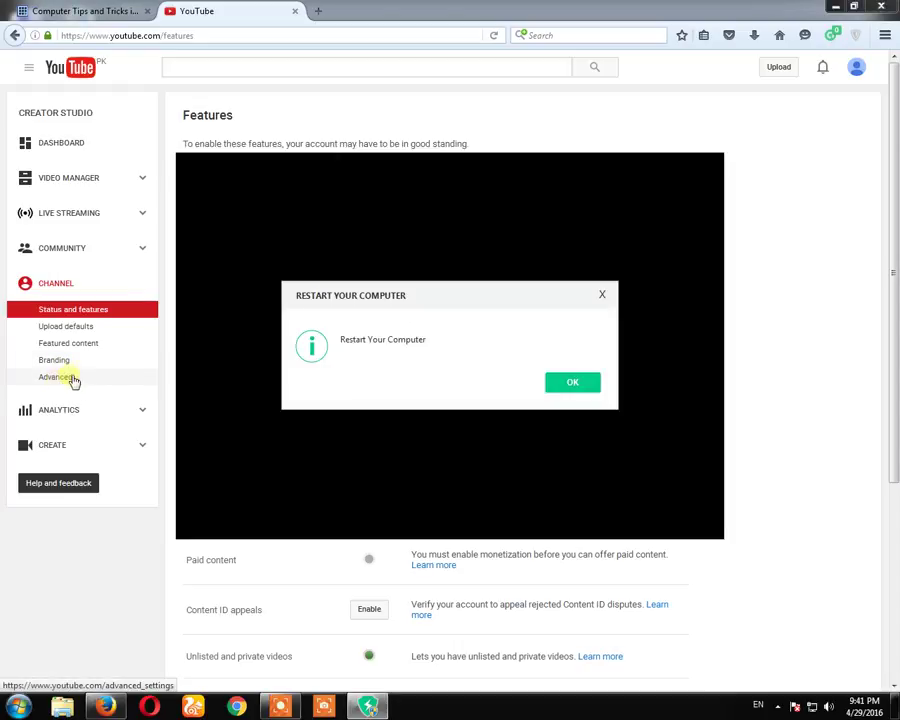
Step: Open the channel's Advanced settings and dismiss the ByteFence restart notice, the ByteFence window and the Avast threat alert
left_click(603, 297)
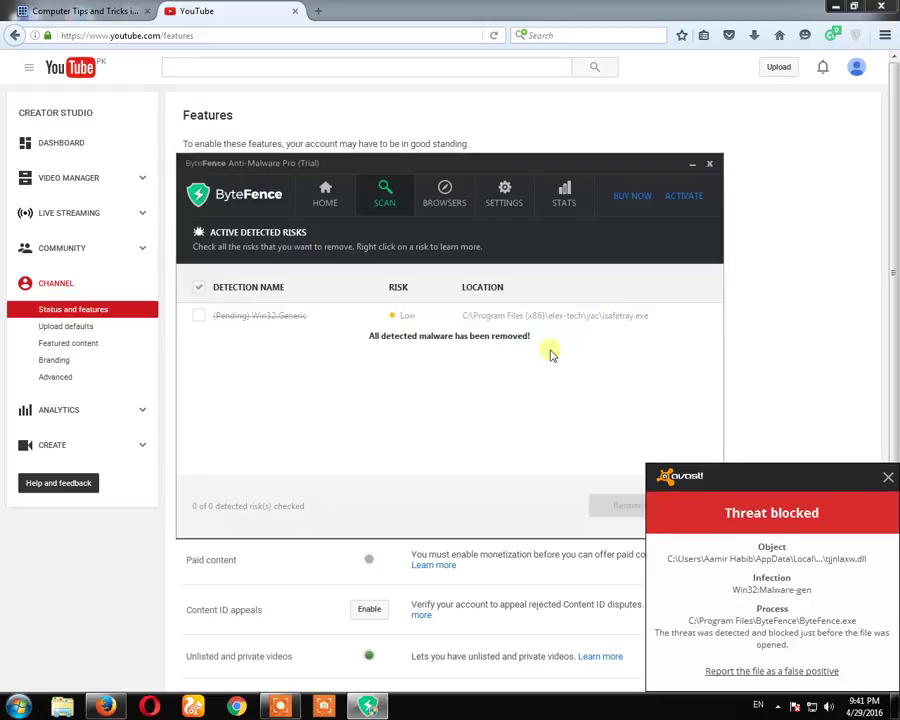
left_click(709, 164)
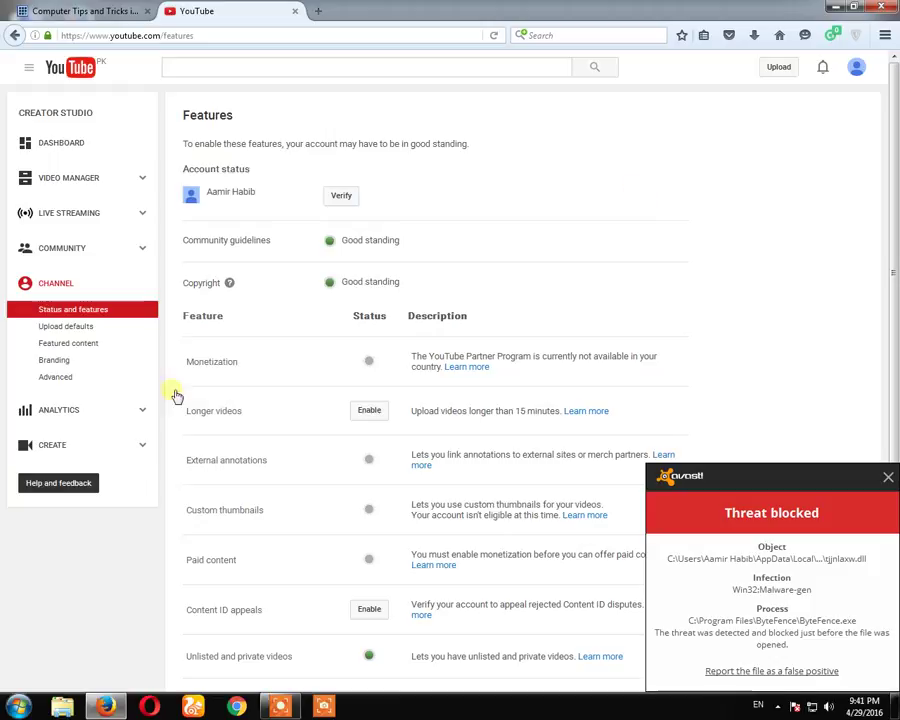
left_click(68, 378)
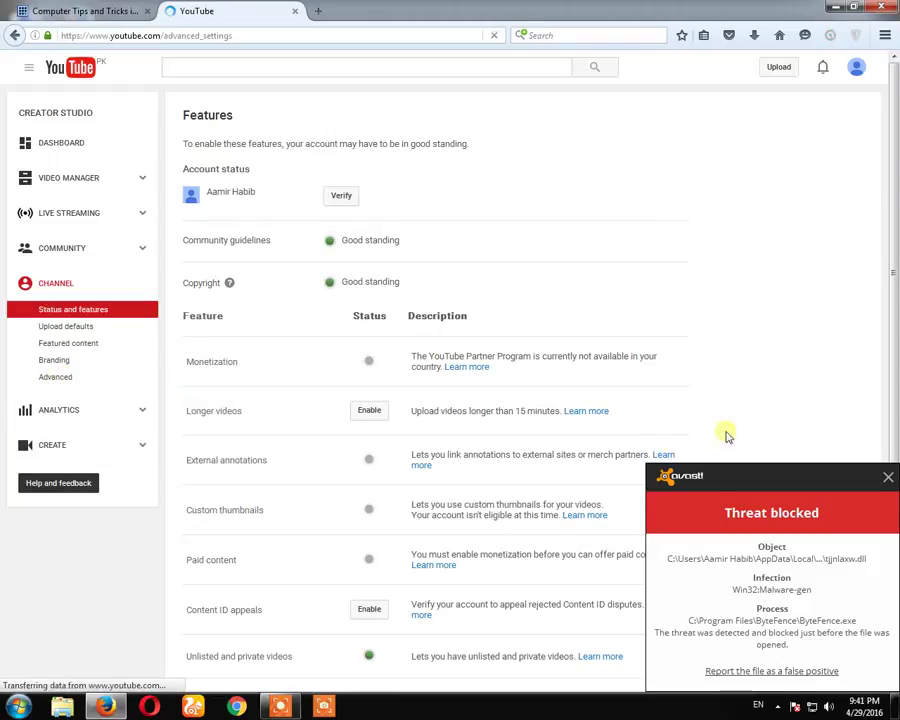
left_click(889, 478)
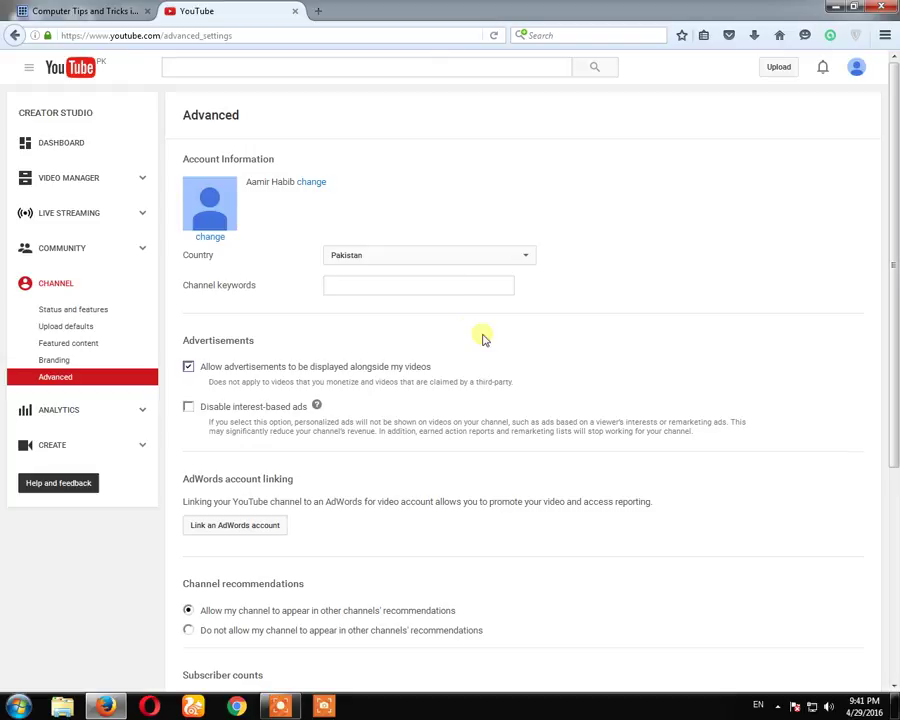
Step: Set the channel's country to United States in the account information
left_click(376, 259)
left_click_drag(529, 397, 530, 466)
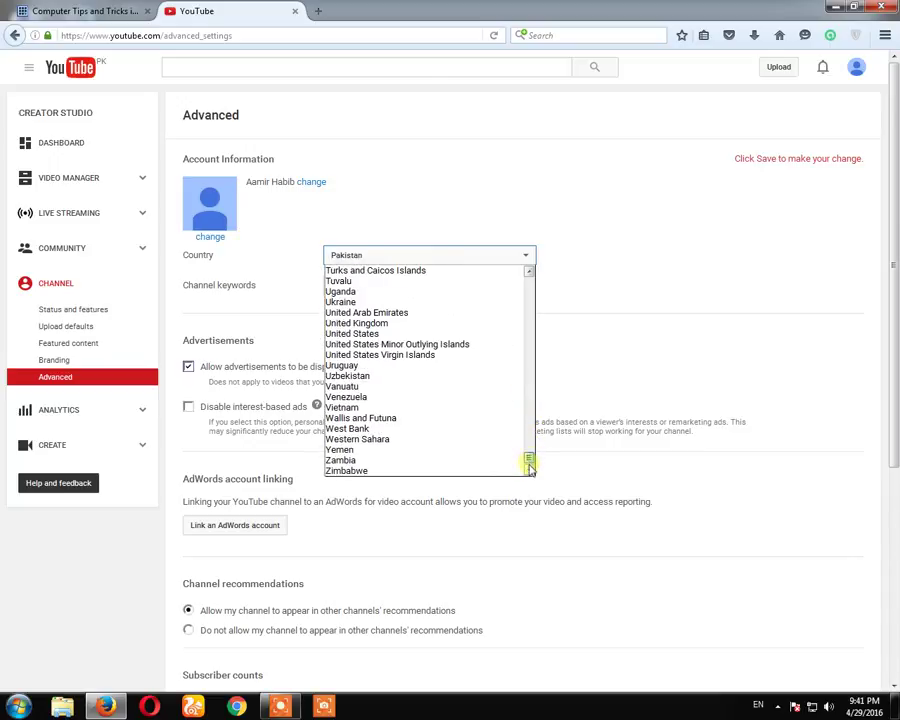
left_click(397, 336)
Step: Enter "Life With" followed by the owner's first name as the channel keywords and save the advanced settings
left_click(387, 290)
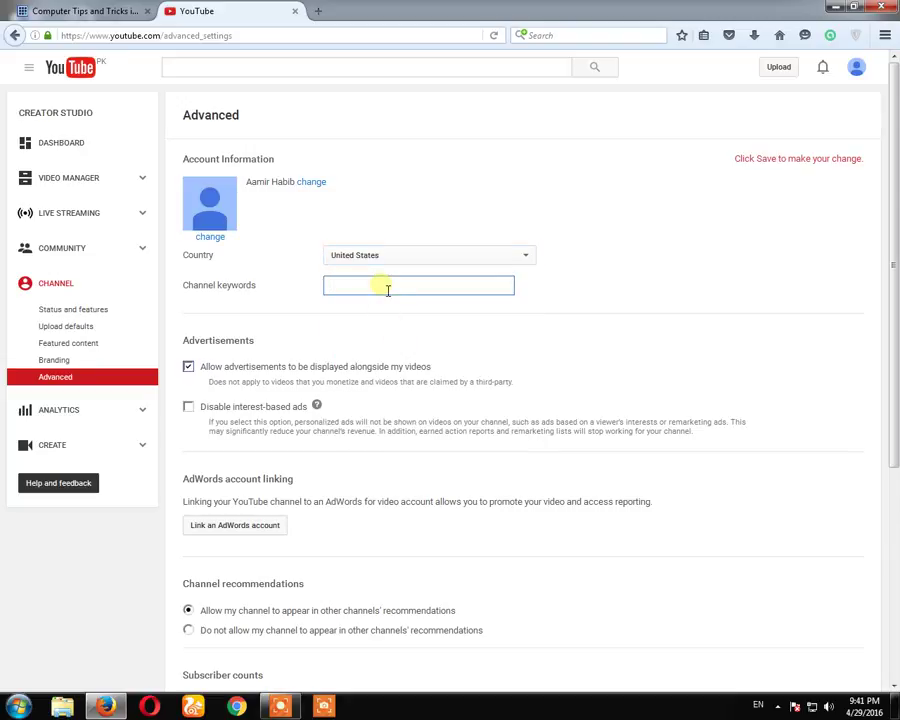
type("Life")
left_click(382, 303)
left_click_drag(895, 175, 893, 424)
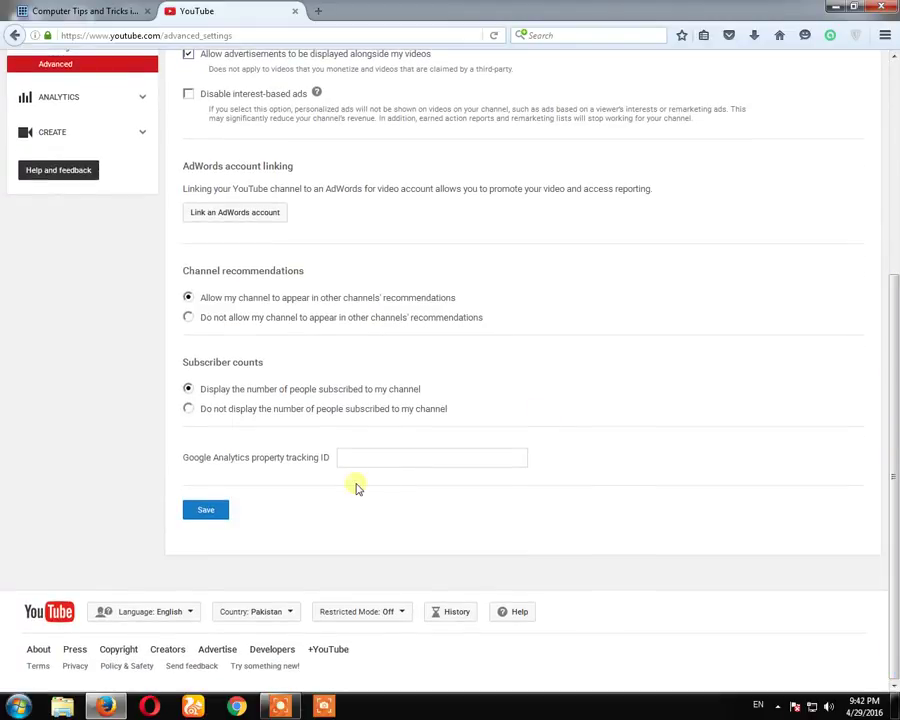
left_click(206, 511)
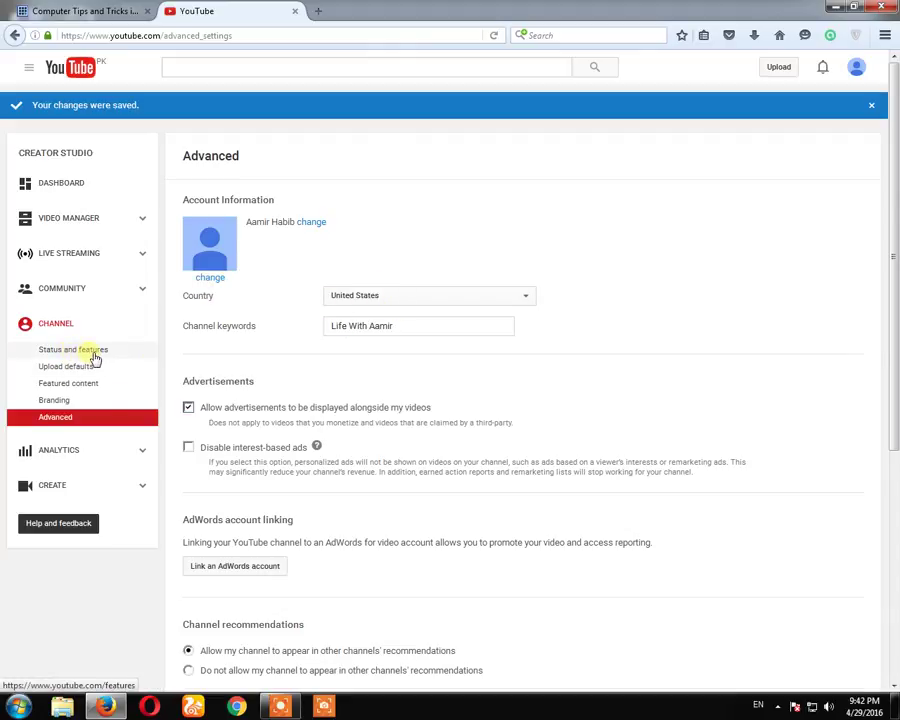
Step: Return to the channel's Status and features list and start enabling the account for monetization
left_click(106, 358)
left_click(104, 358)
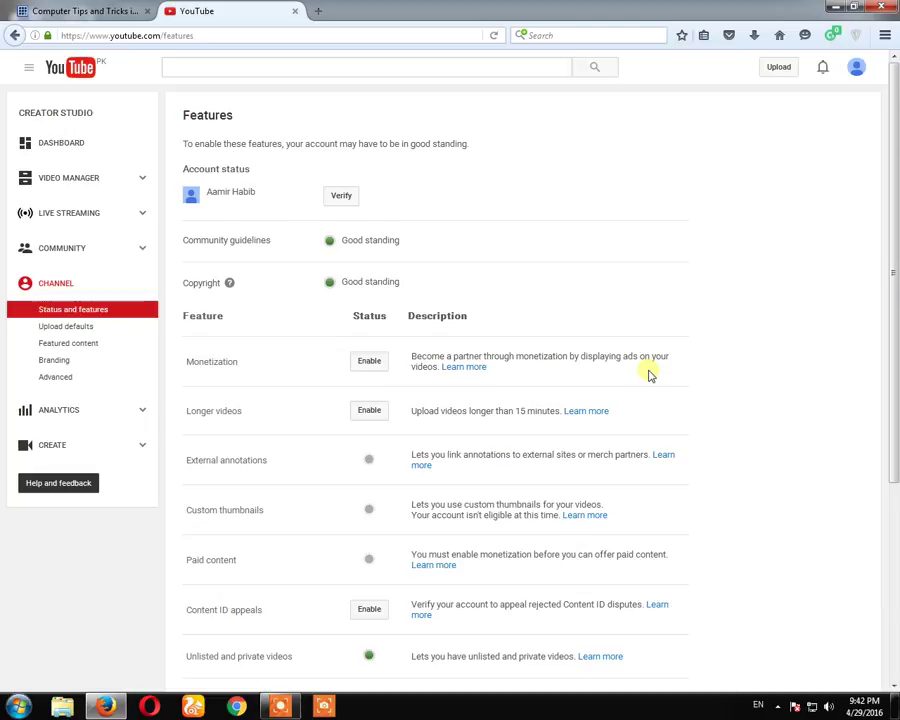
left_click(369, 363)
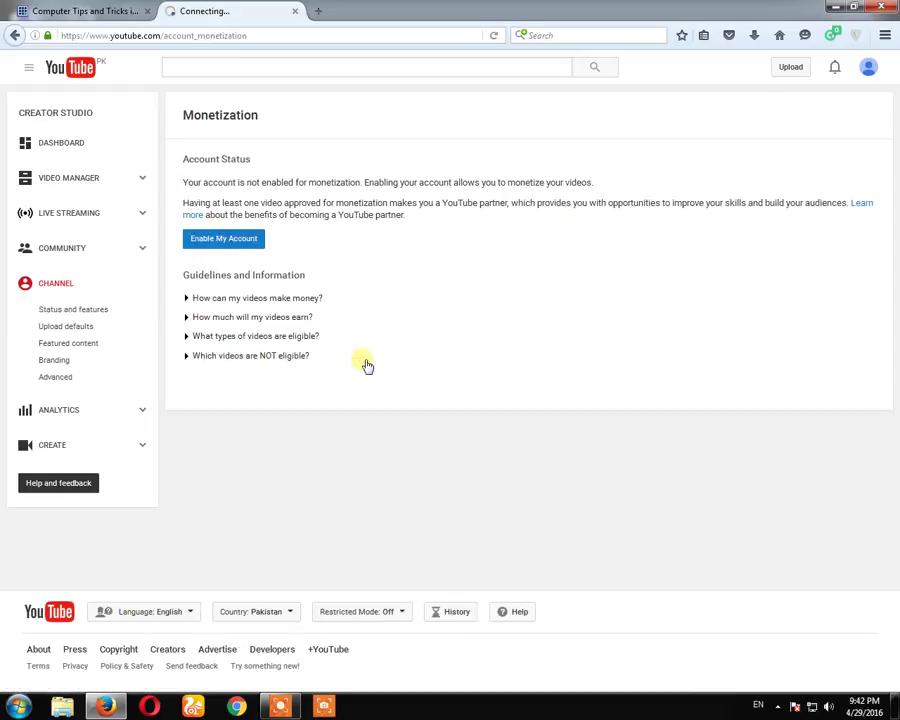
left_click(234, 244)
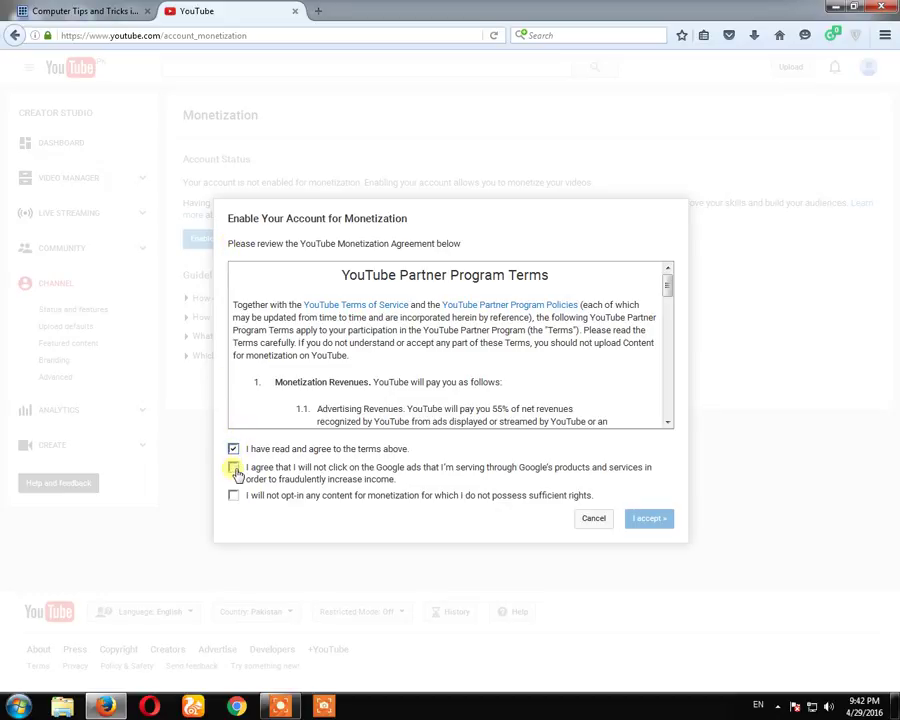
Step: Agree to all the statements of the YouTube Partner Program Terms, accept them and close the monetization tips
left_click(234, 468)
left_click(234, 497)
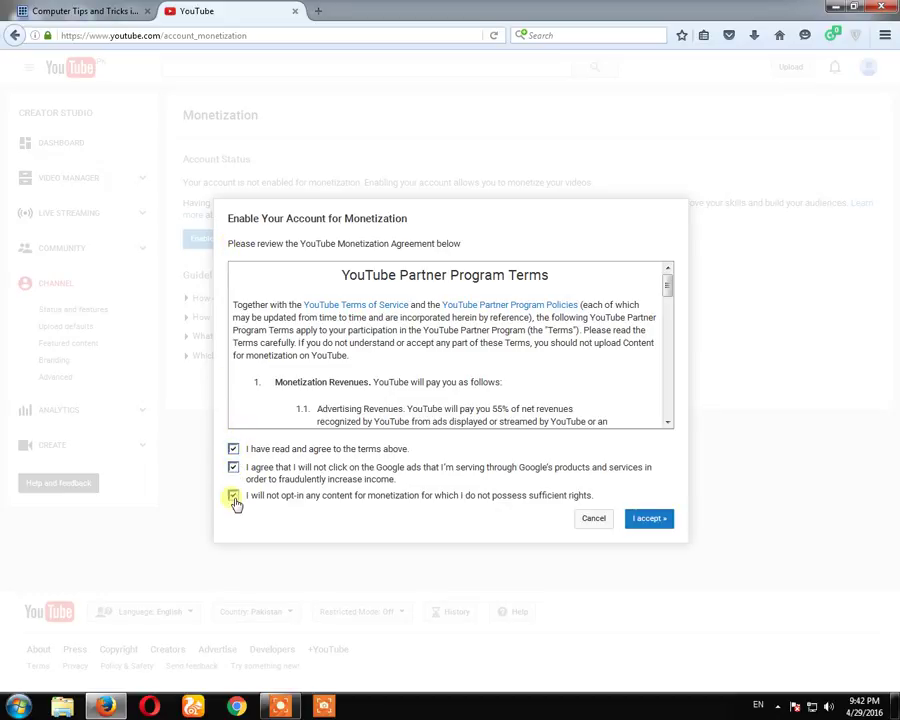
left_click(658, 526)
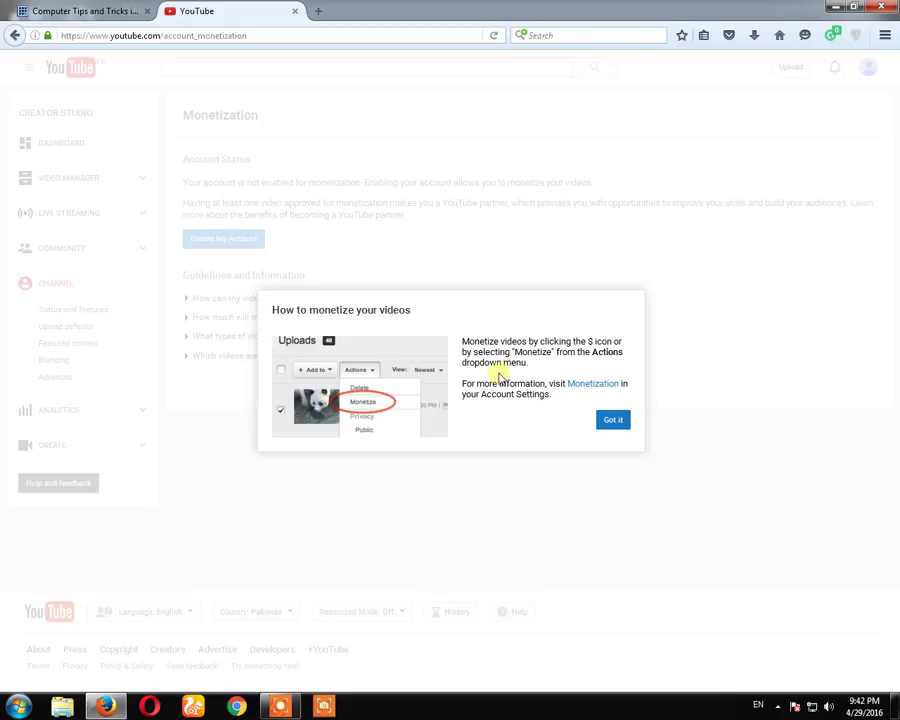
left_click(608, 420)
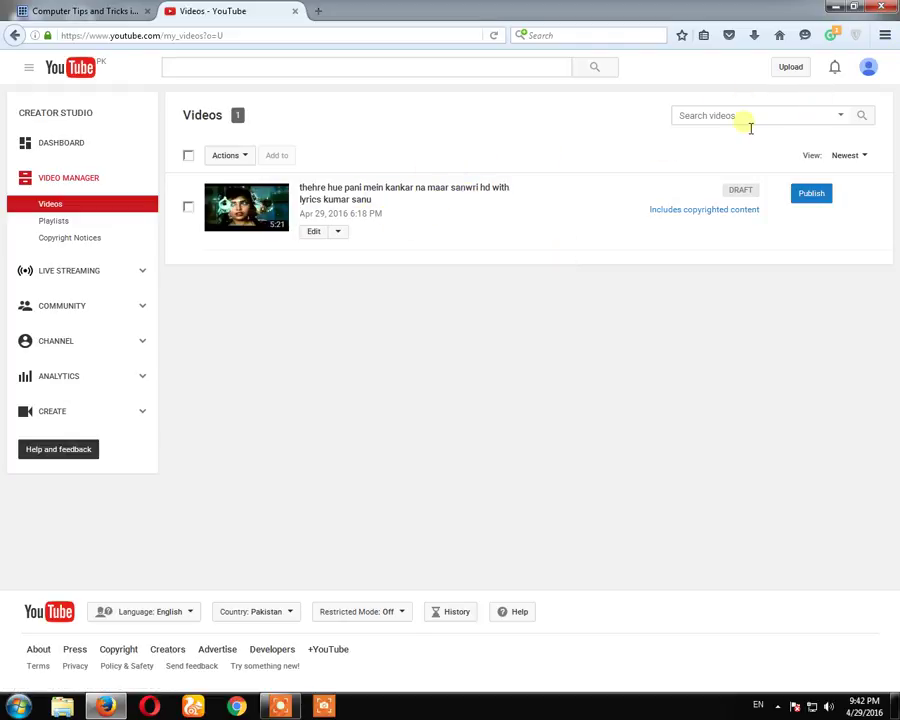
Step: Reopen the additional features page from the account settings and check the channel's monetization status
left_click(869, 67)
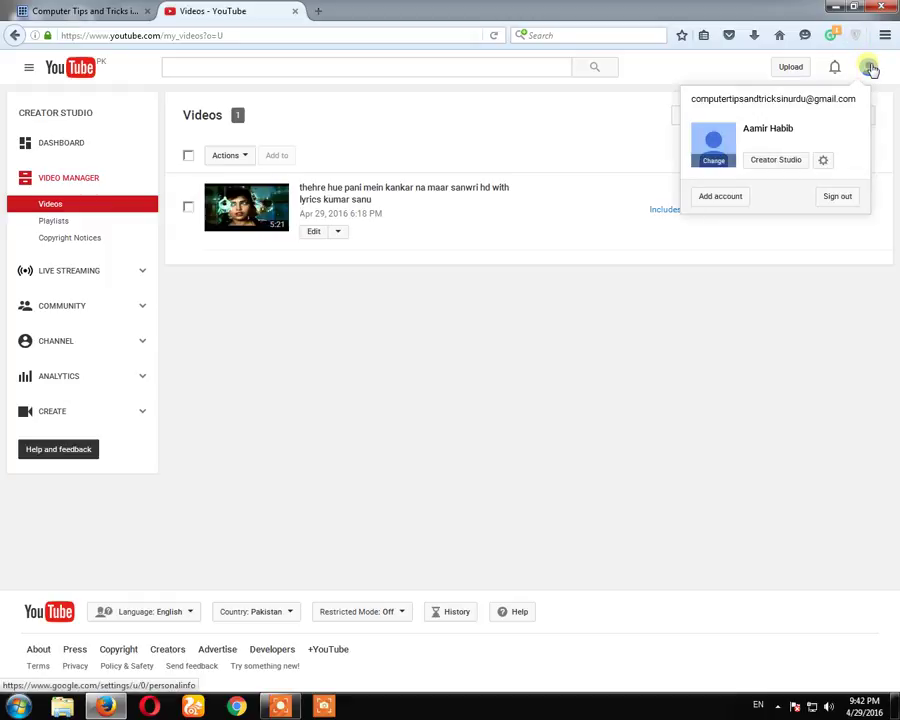
left_click(828, 159)
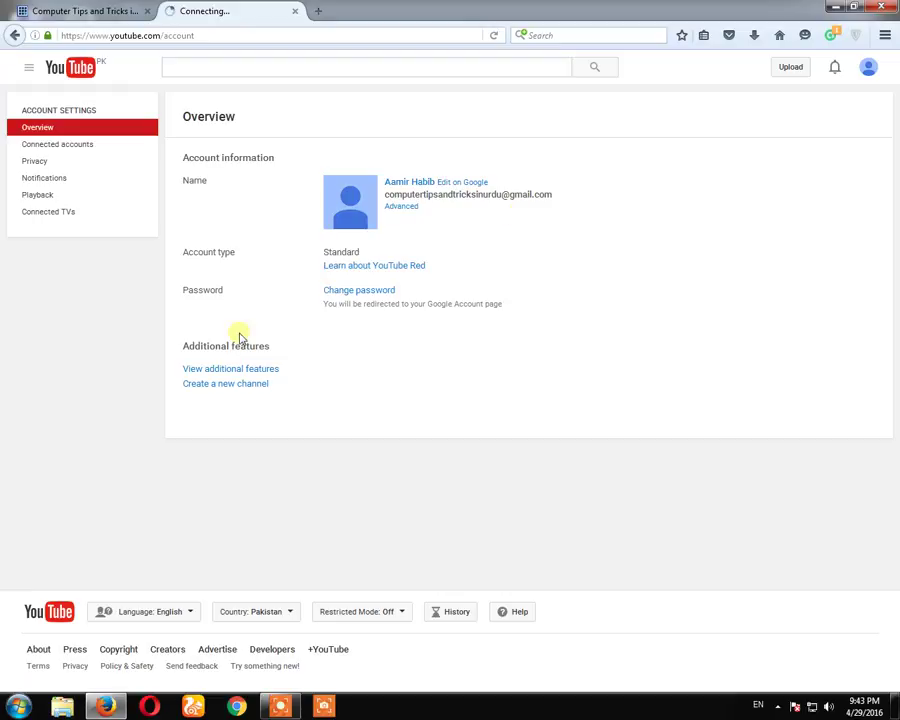
left_click(248, 372)
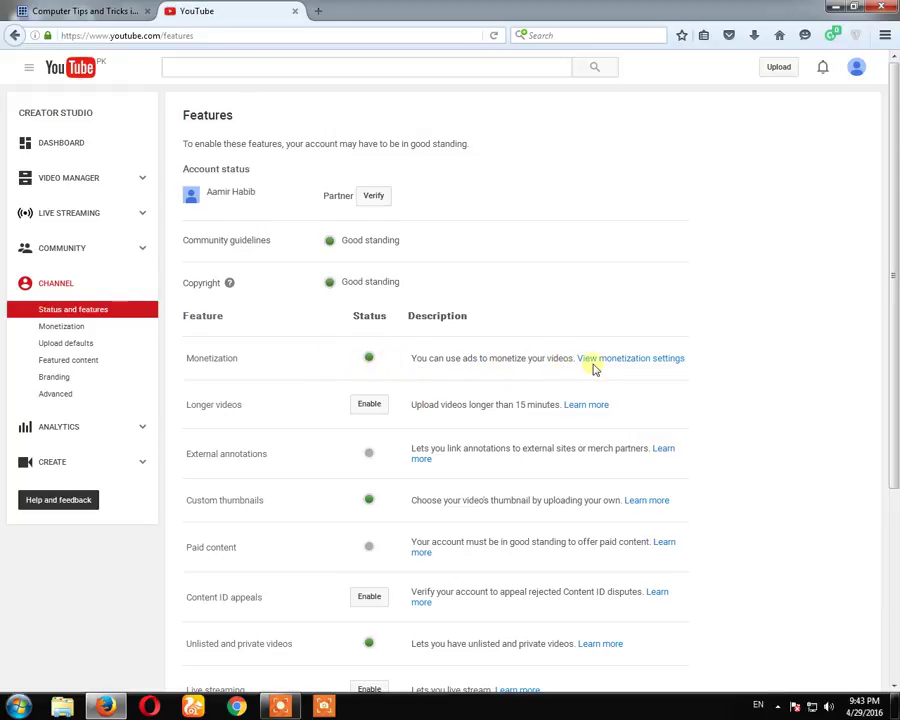
mouse_move(895, 230)
left_mouse_down()
mouse_move(895, 425)
mouse_move(897, 218)
left_mouse_up()
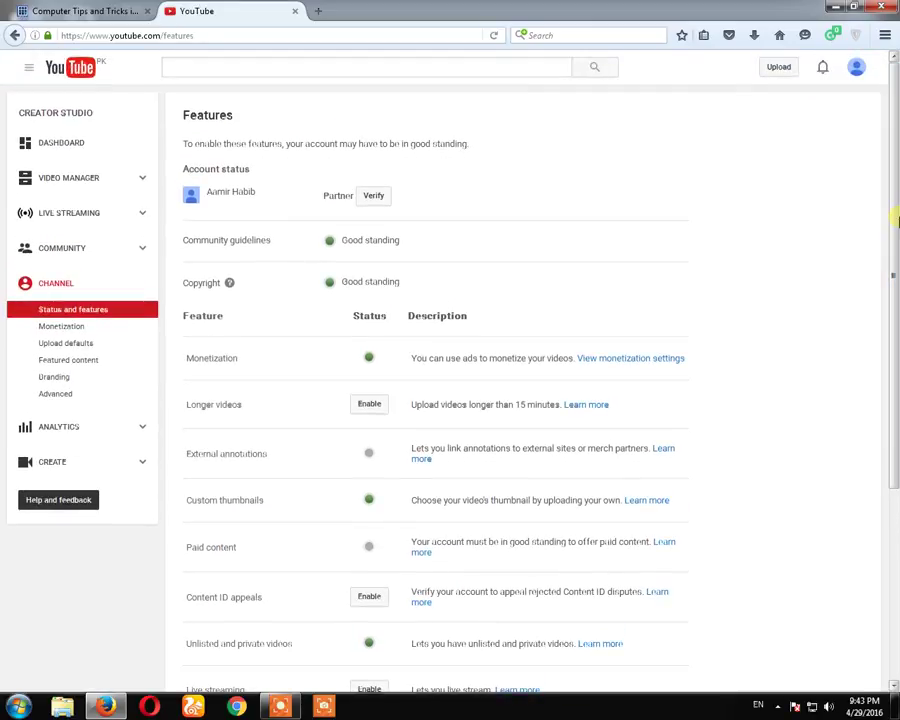